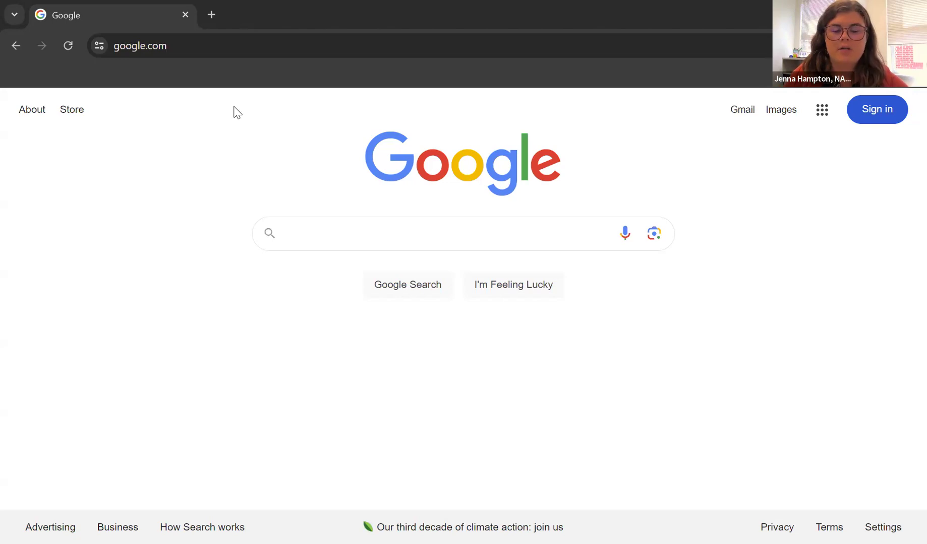
click(123, 44)
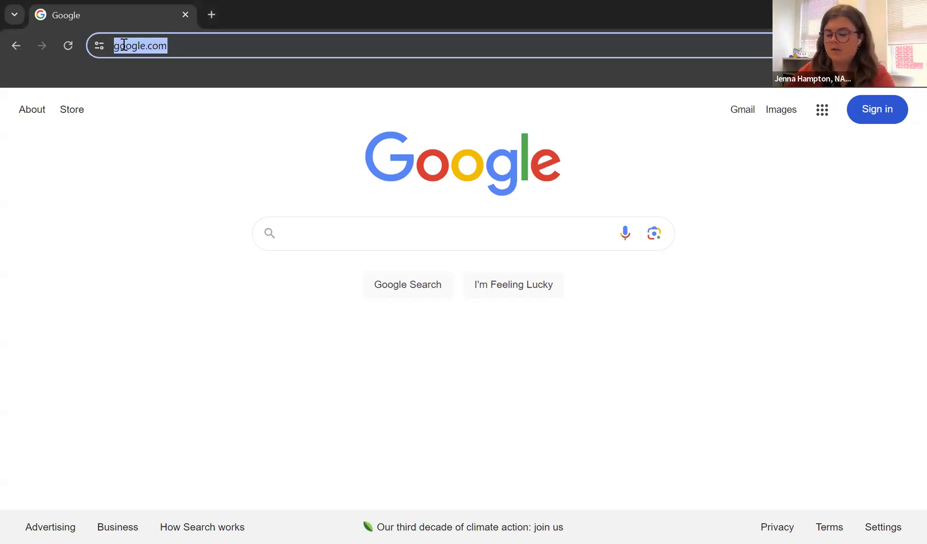
text(www.nahr)
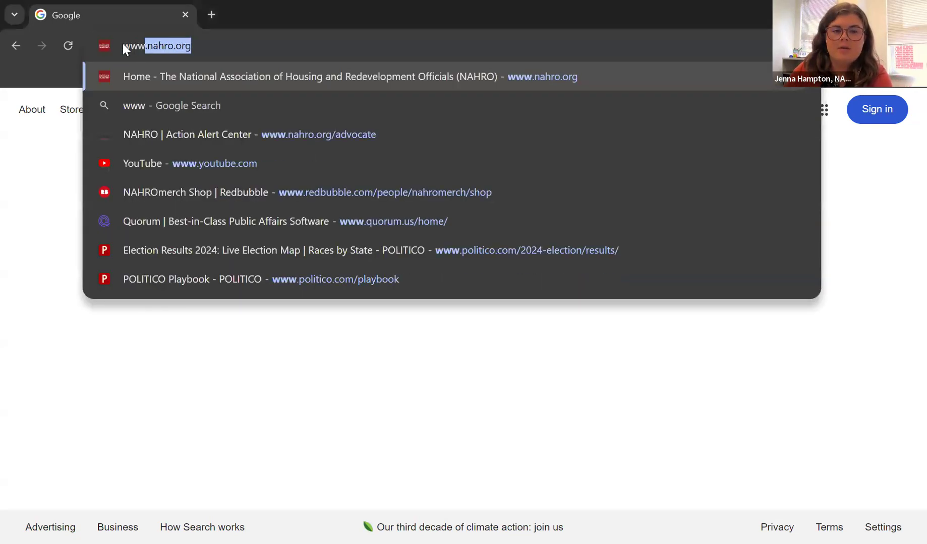
text(o.org)
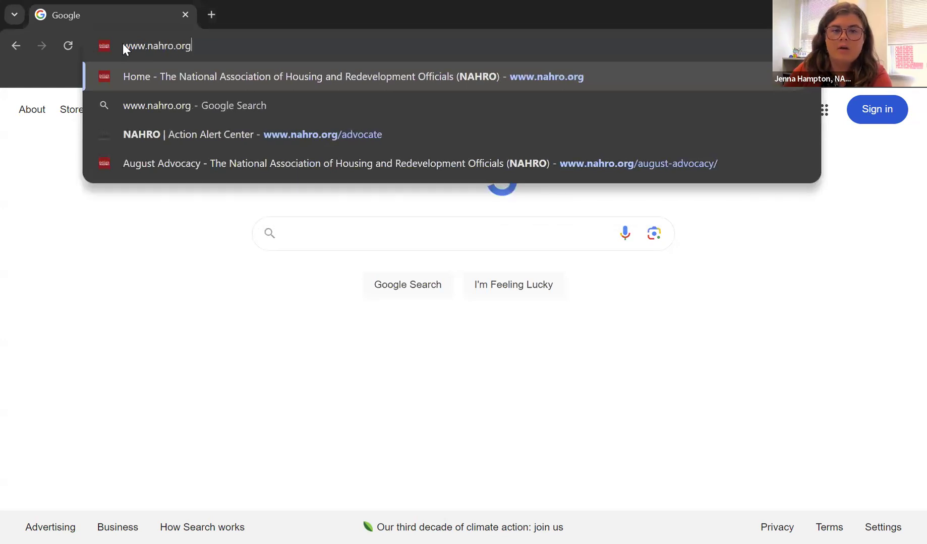
text(/advocate)
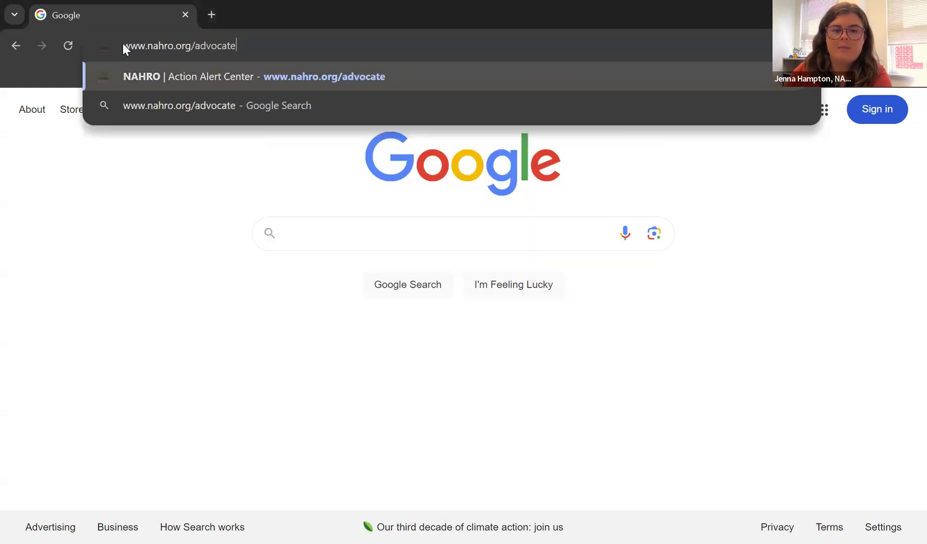
key(Return)
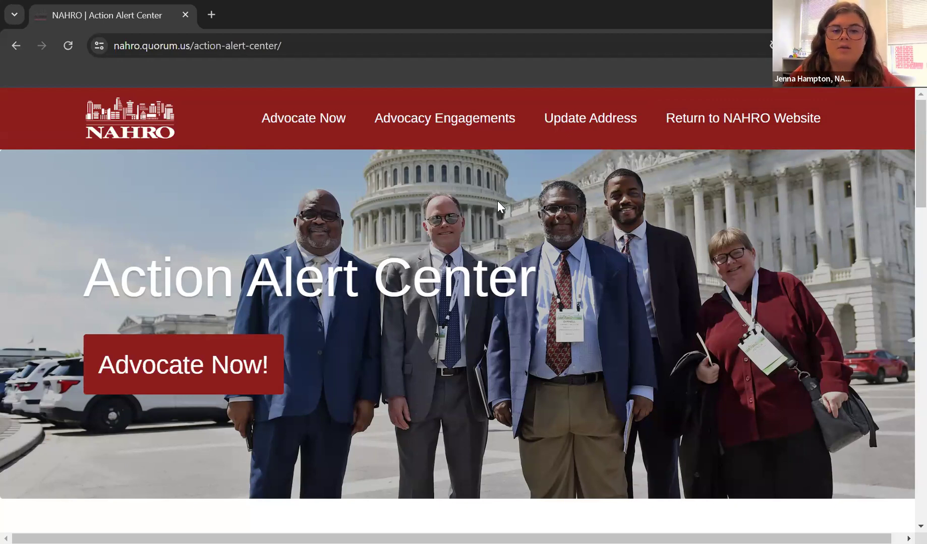
Browse the Advocate Now! campaign list and choose the HUD funding letter campaign.
click(241, 372)
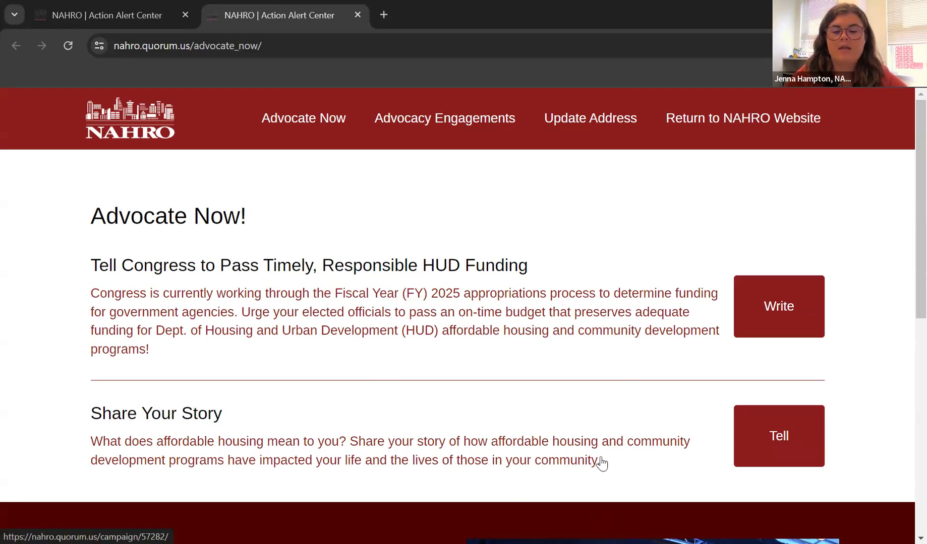
scroll(601, 463, down, 2)
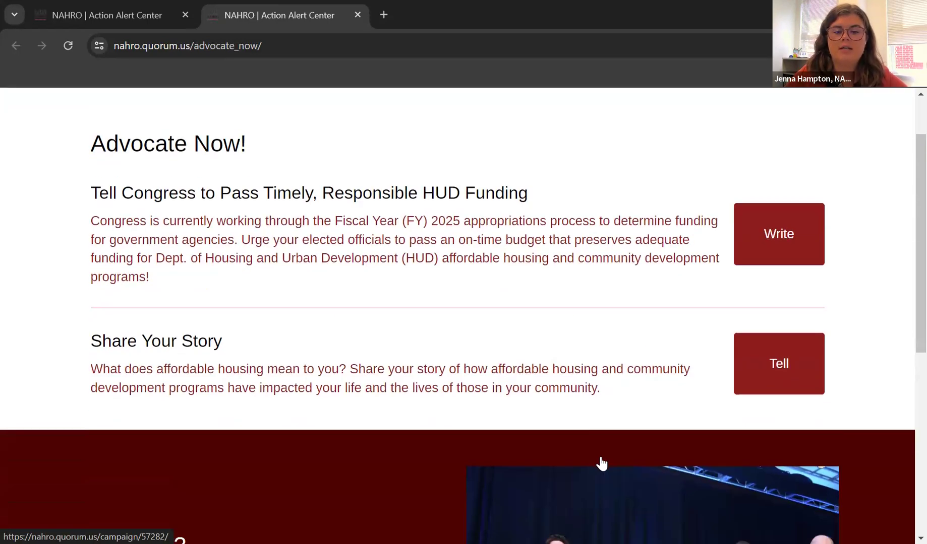
scroll(613, 400, down, 1)
scroll(614, 399, up, 3)
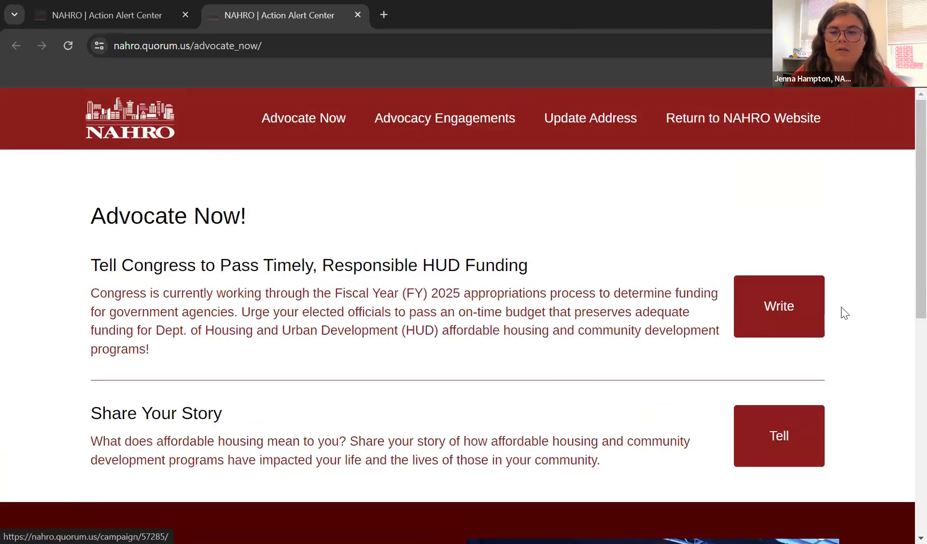
click(812, 319)
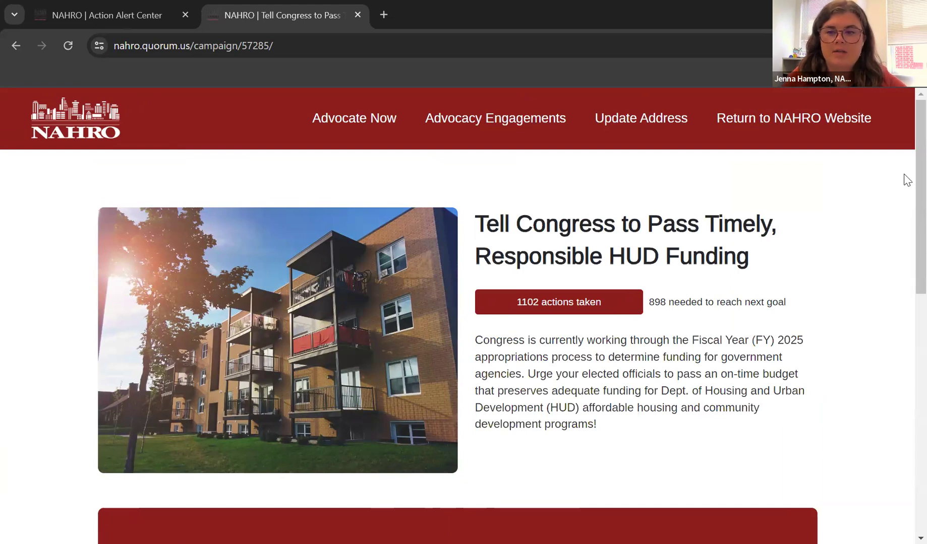
Scroll down the HUD funding campaign page to the blank Send Letter to Congress form.
scroll(905, 202, down, 2)
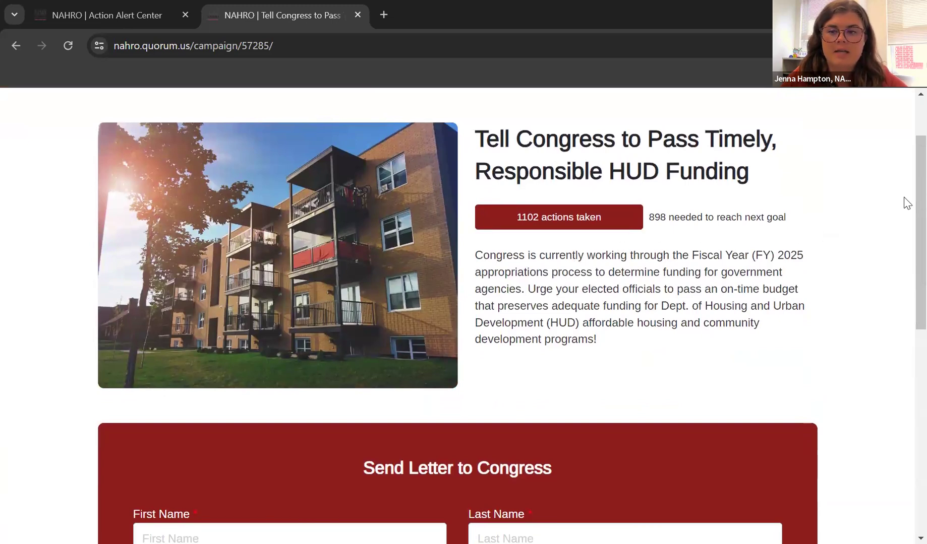
scroll(906, 212, down, 1)
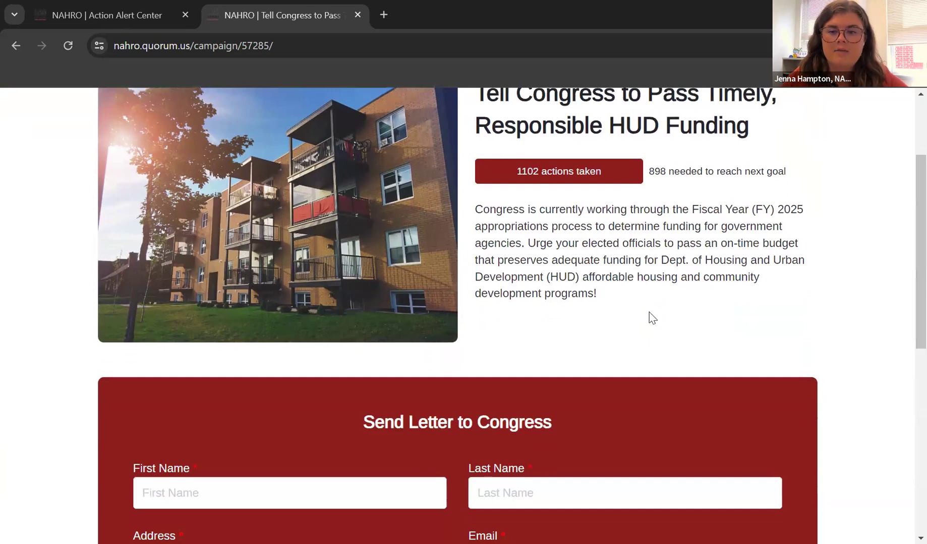
drag(906, 203, 906, 256)
scroll(905, 272, down, 3)
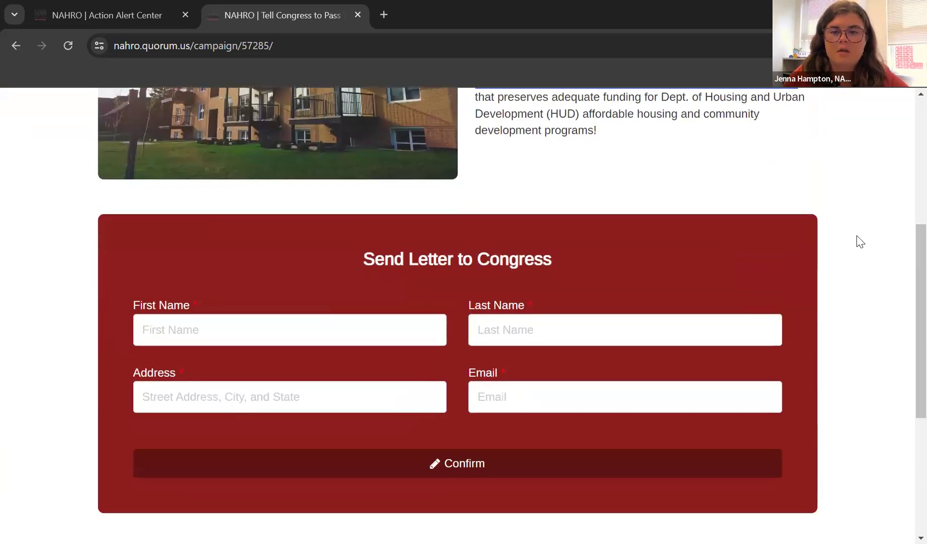
scroll(454, 282, down, 1)
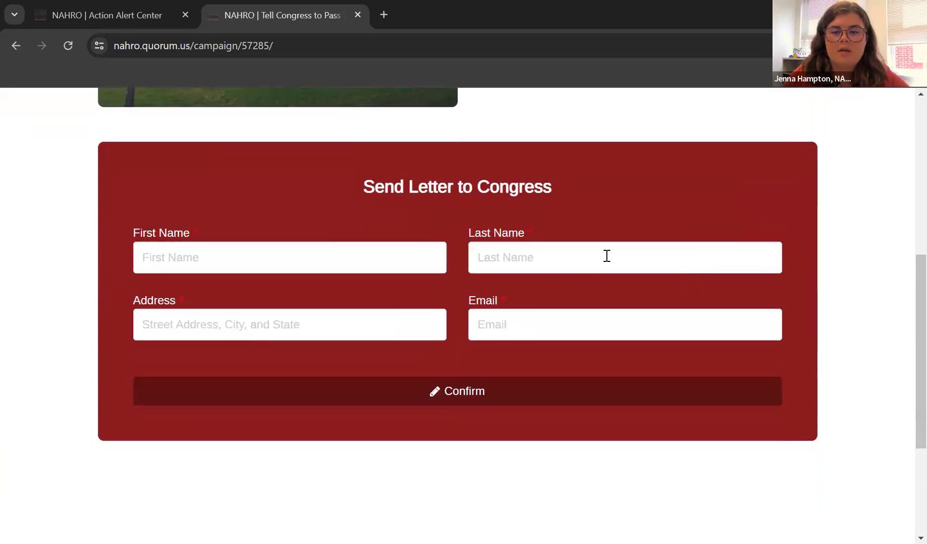
Enter the sender's first and last name and pick the suggested street address.
click(321, 259)
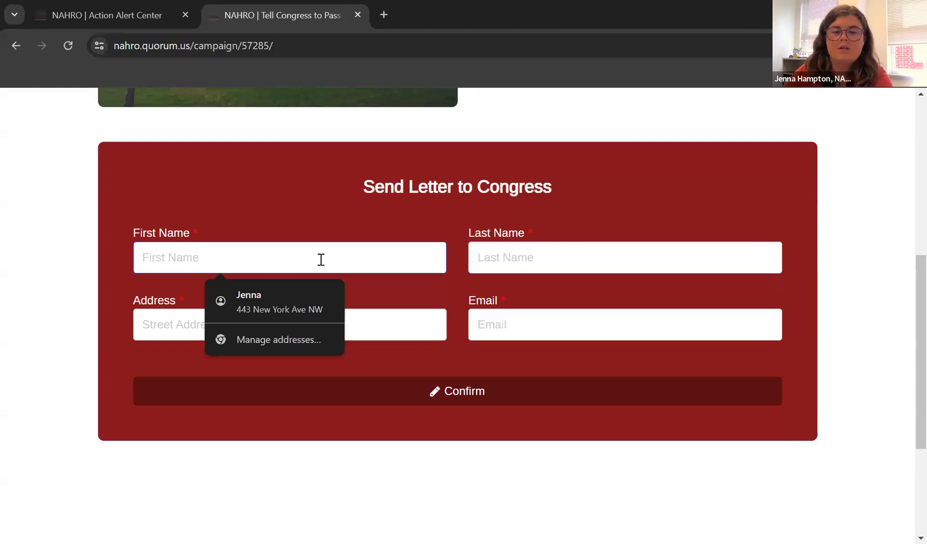
key(Tab)
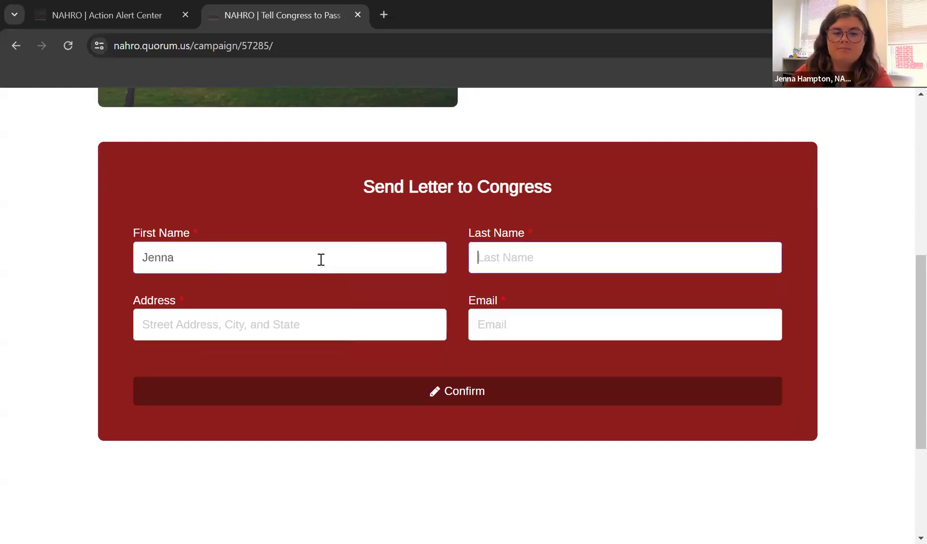
key(Tab)
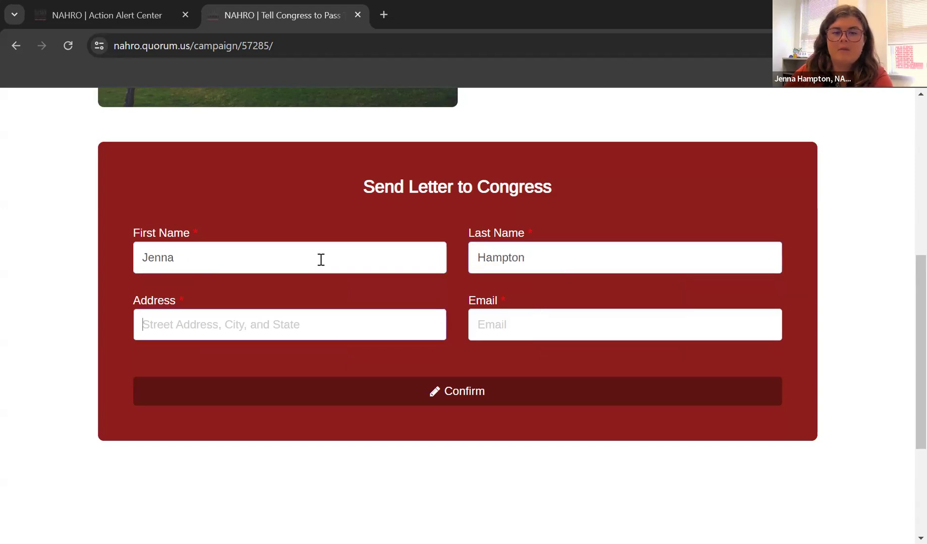
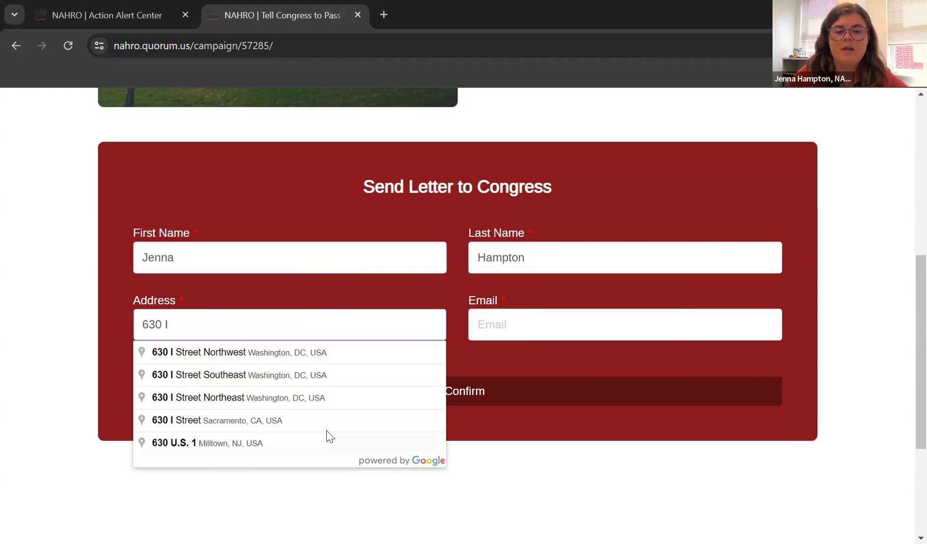
click(267, 356)
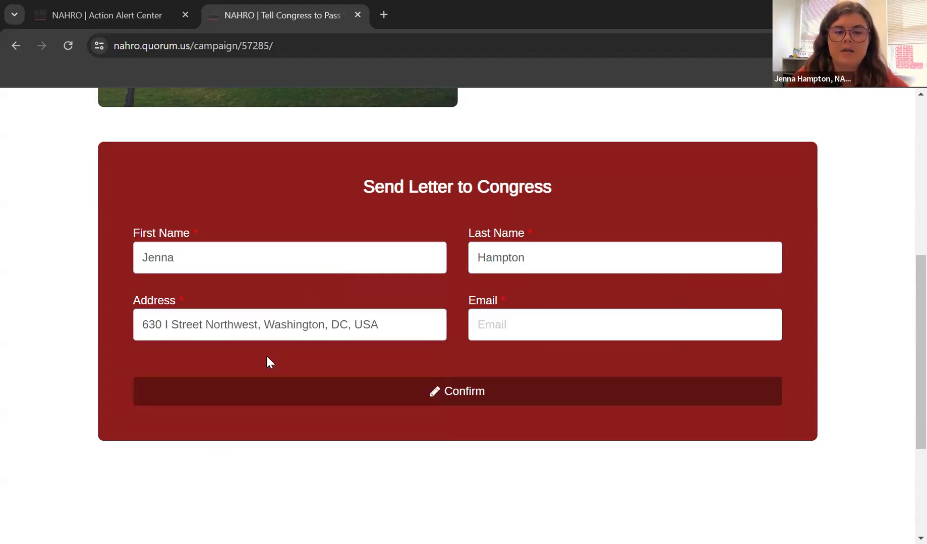
Fill the sender's e-mail from the autofill suggestion and confirm the sender details.
click(559, 331)
text(jh)
click(577, 362)
click(868, 268)
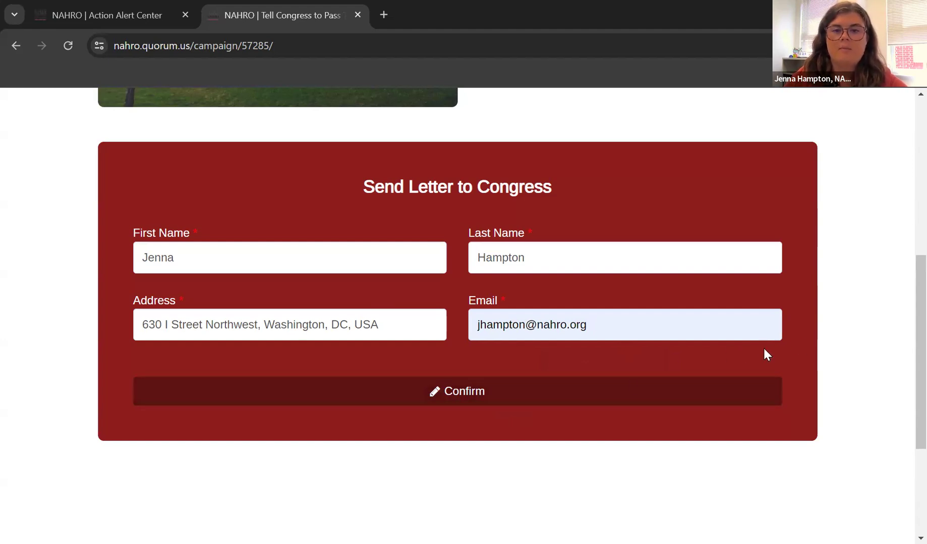
click(576, 392)
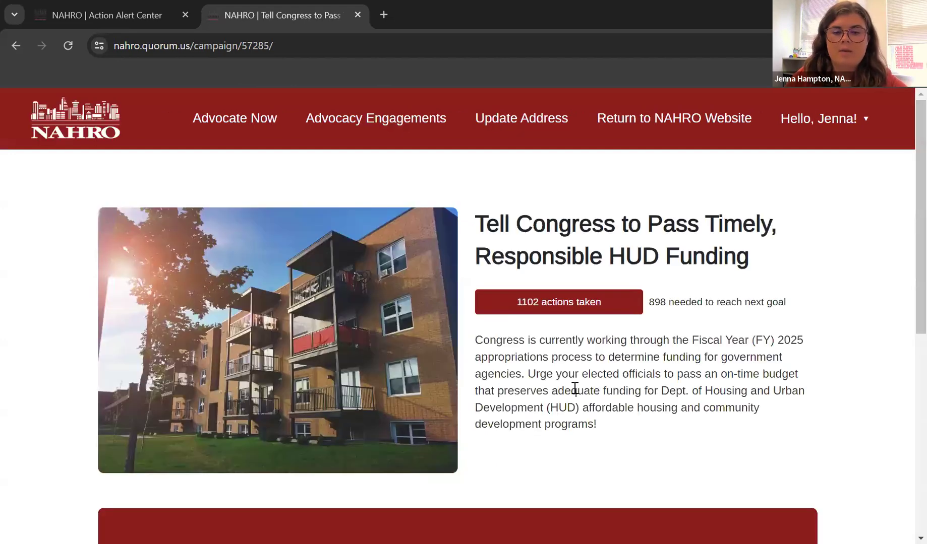
scroll(573, 388, down, 8)
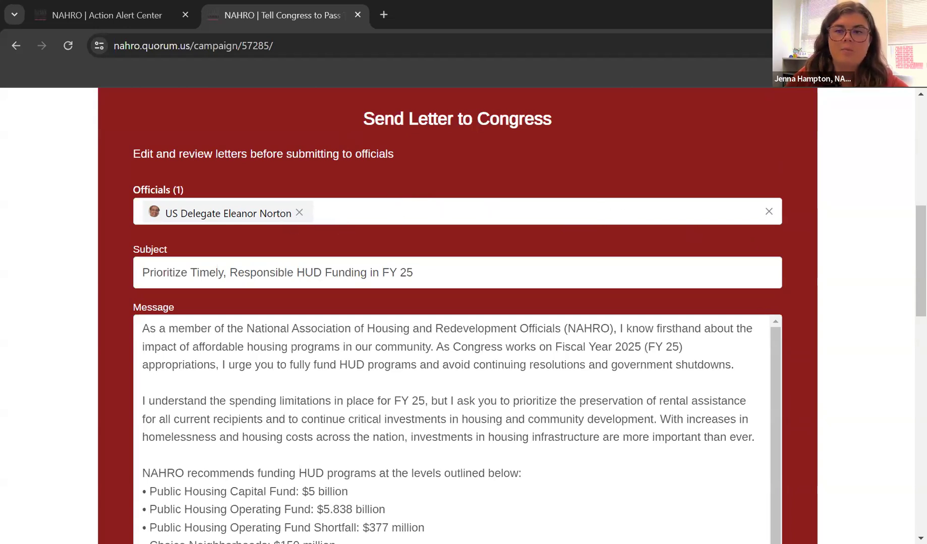
scroll(818, 324, down, 4)
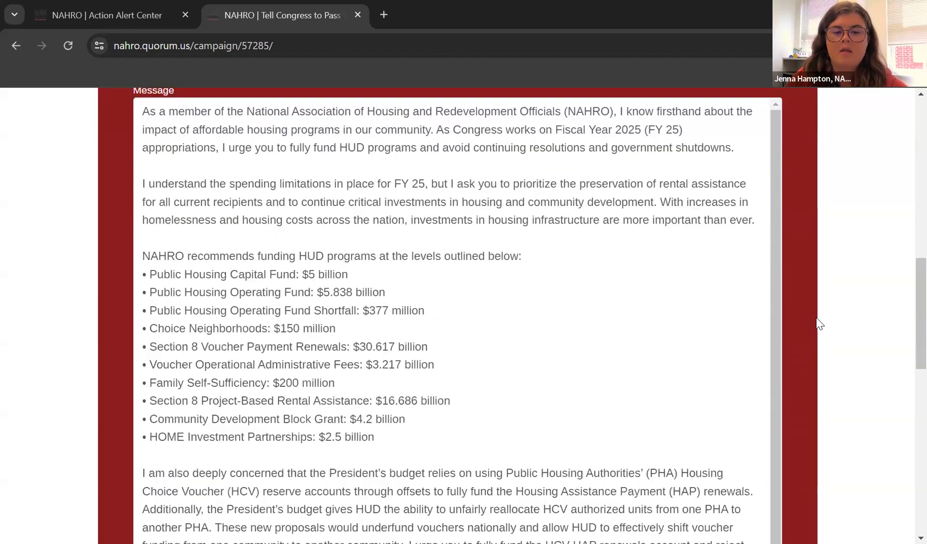
scroll(755, 184, down, 1)
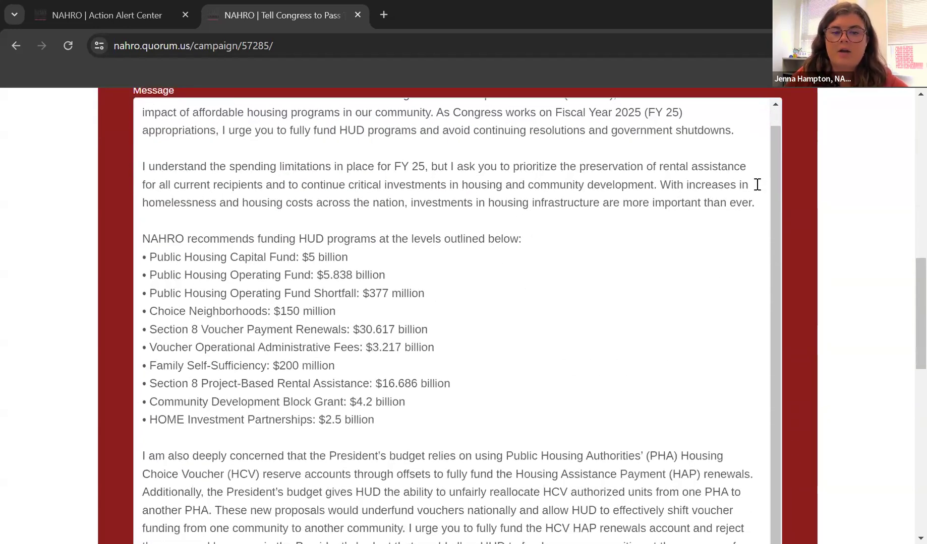
scroll(824, 315, down, 4)
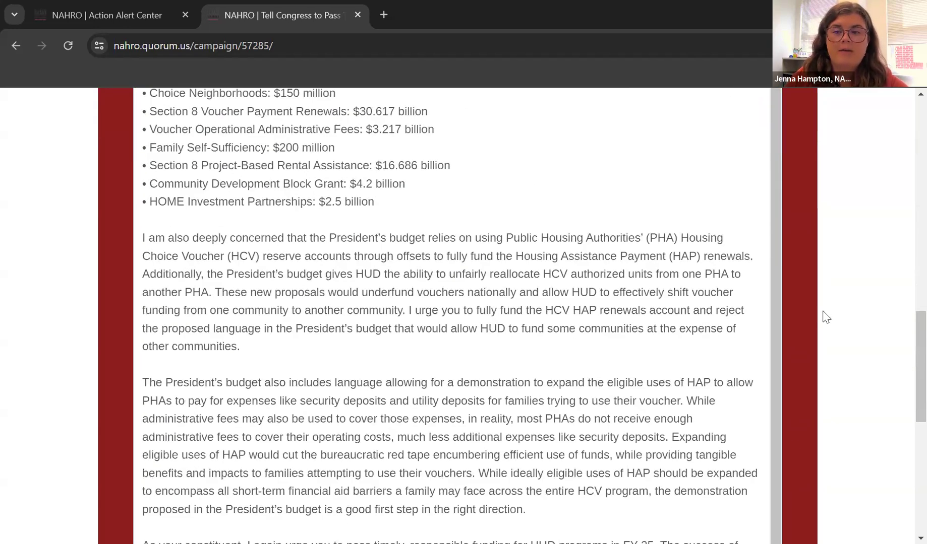
scroll(825, 317, down, 3)
scroll(824, 317, up, 5)
scroll(824, 317, up, 3)
scroll(473, 290, up, 1)
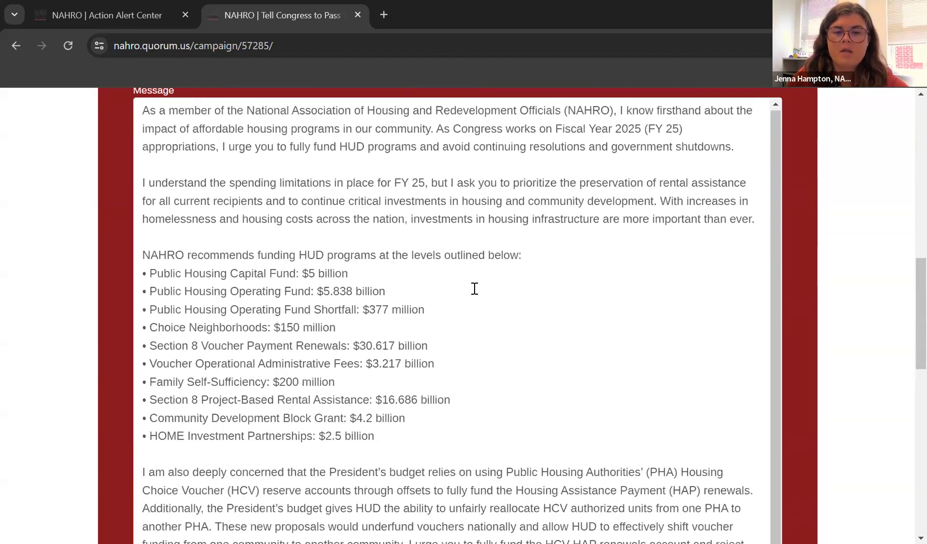
click(565, 168)
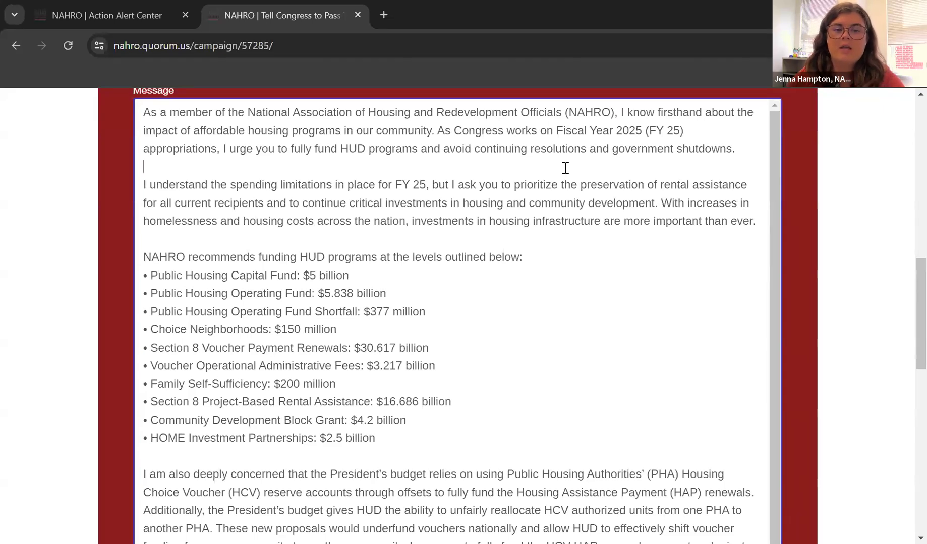
Add the test line 'Letter is fully editable' to the letter, then delete it.
key(Return)
key(Return)
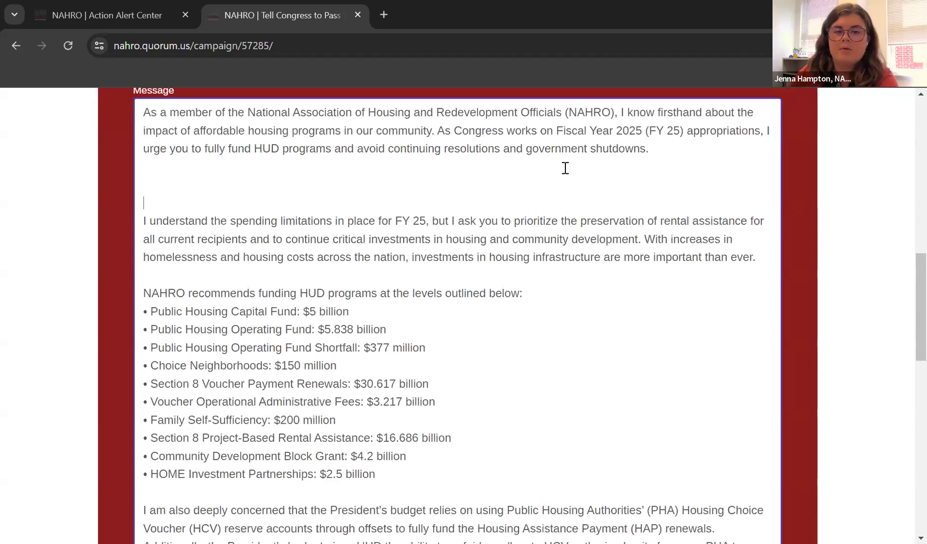
key(Up)
text(Letter i)
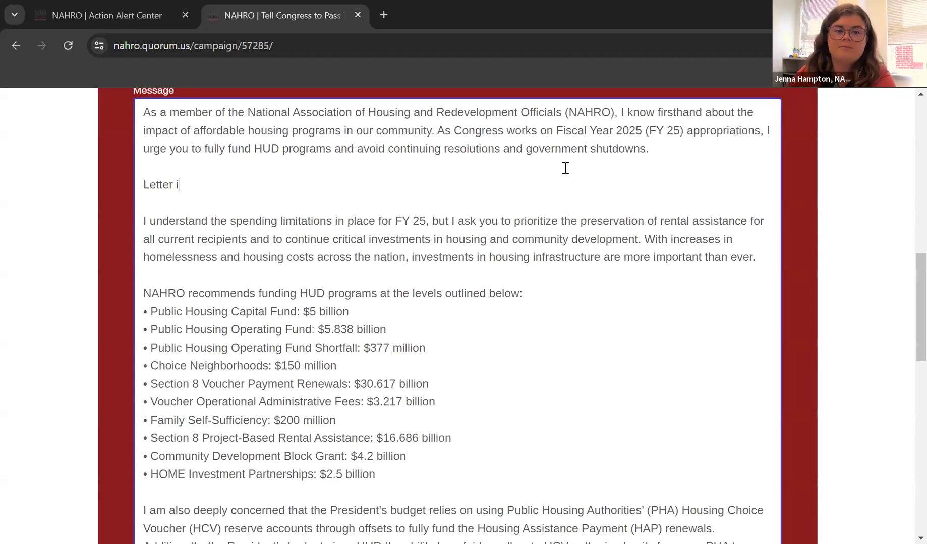
text(s fully editable)
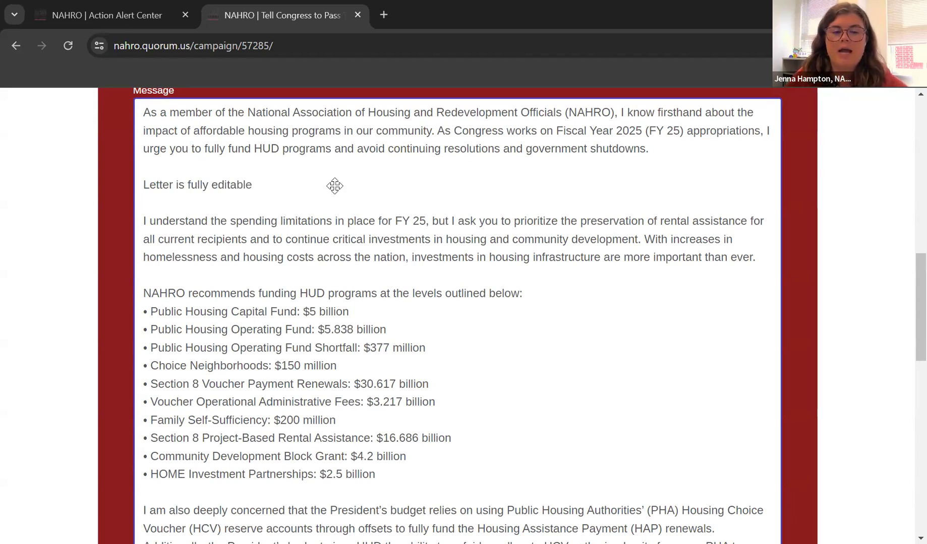
drag(333, 186, 149, 183)
key(shift+Home)
key(BackSpace)
key(BackSpace)
key(BackSpace)
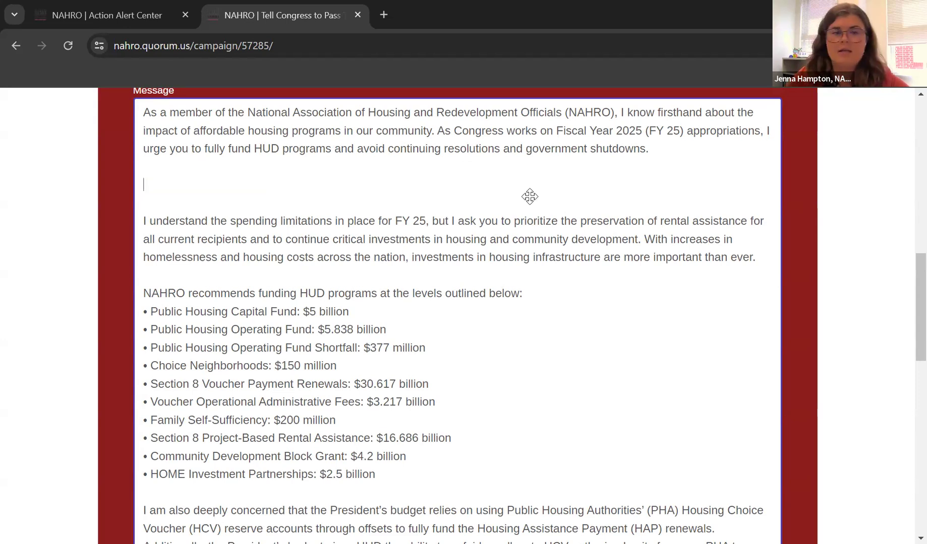
Scroll to the end of the letter and submit it to Congress.
scroll(530, 196, up, 7)
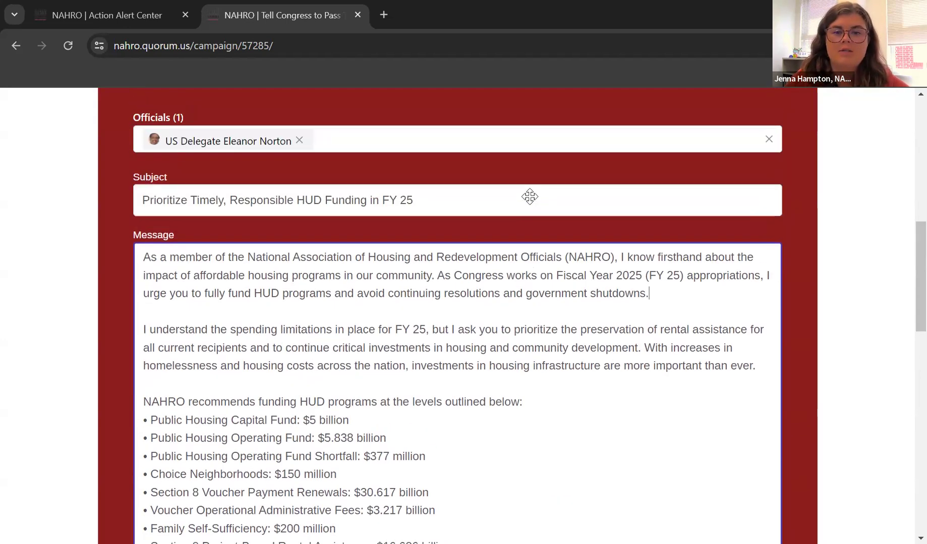
scroll(713, 242, down, 3)
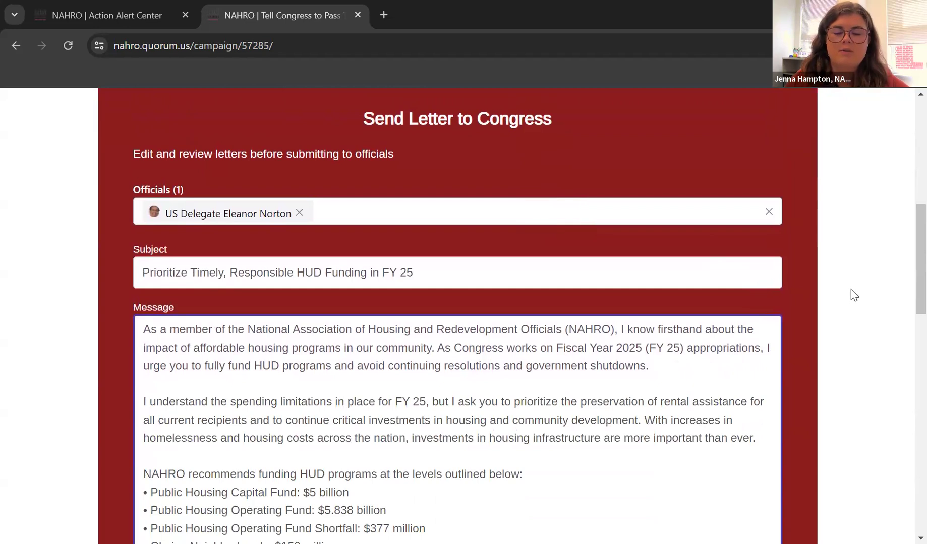
scroll(548, 244, down, 2)
scroll(809, 283, down, 10)
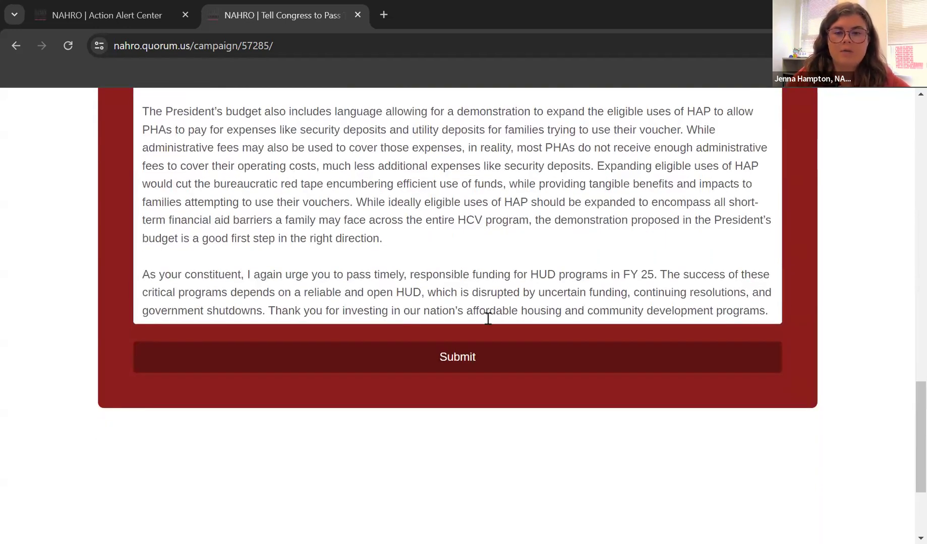
click(469, 360)
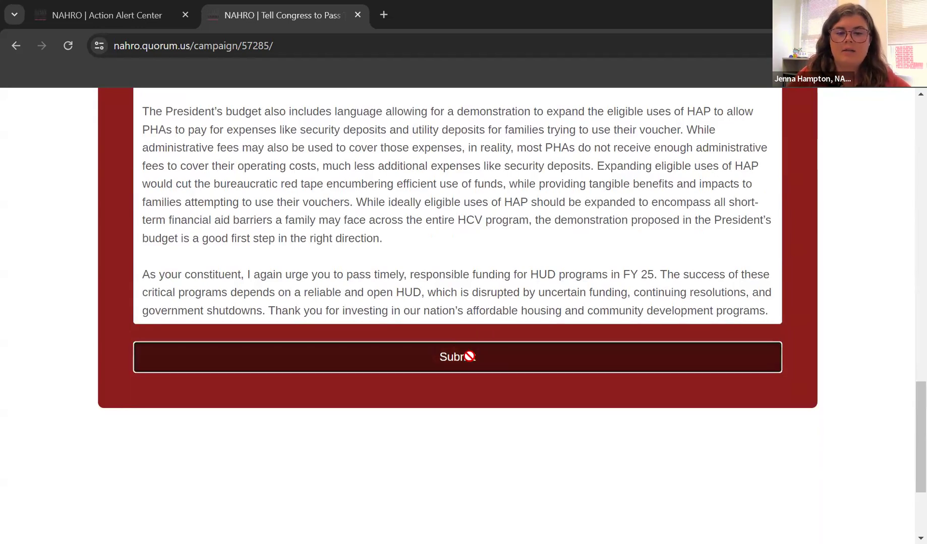
Go back to the Action Alert Center homepage from the 'Thank you for your advocacy!' confirmation.
scroll(747, 308, down, 5)
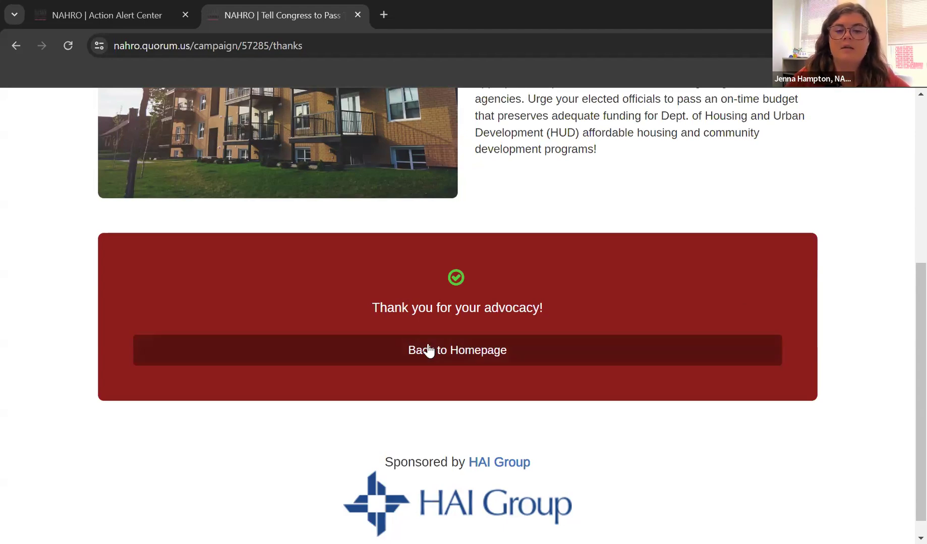
click(475, 353)
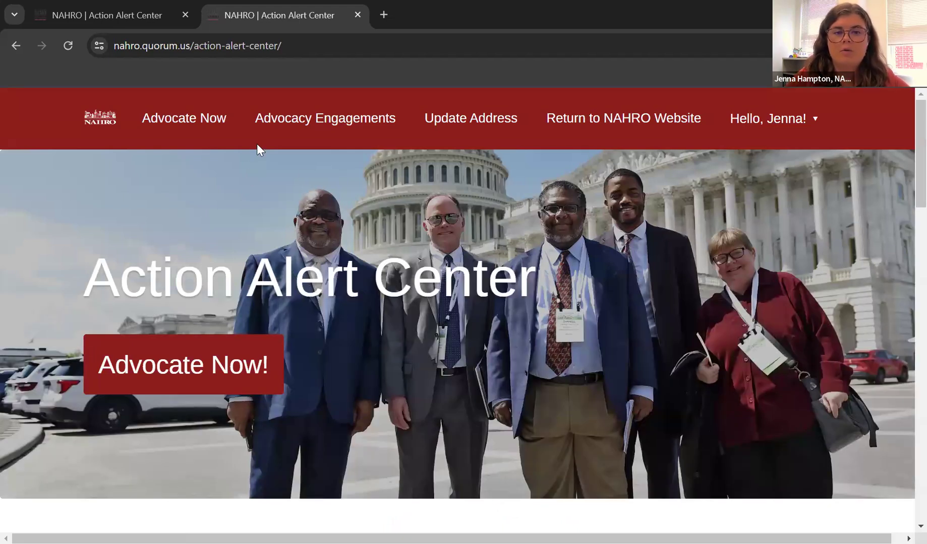
Open Advocate Now, view the Contact NAHRO section, then return to the campaign list.
click(171, 120)
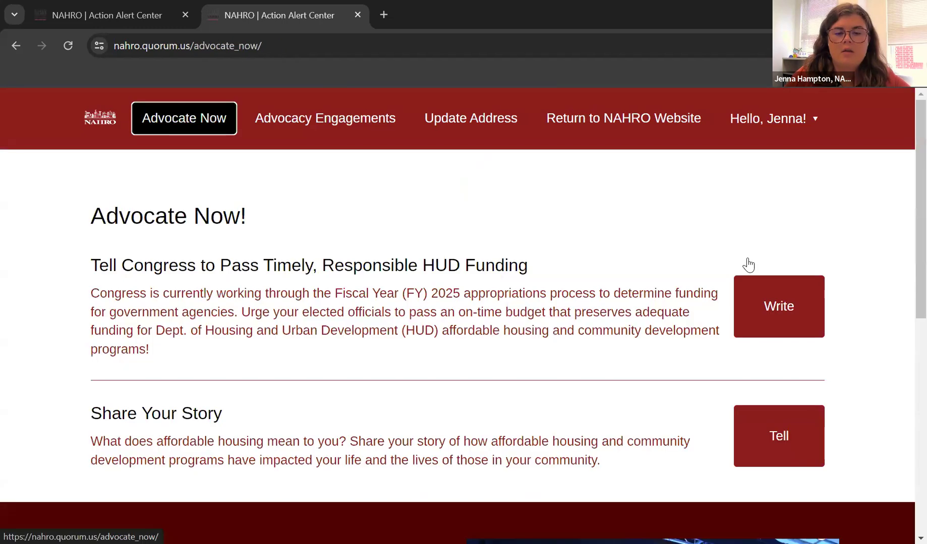
scroll(463, 221, down, 8)
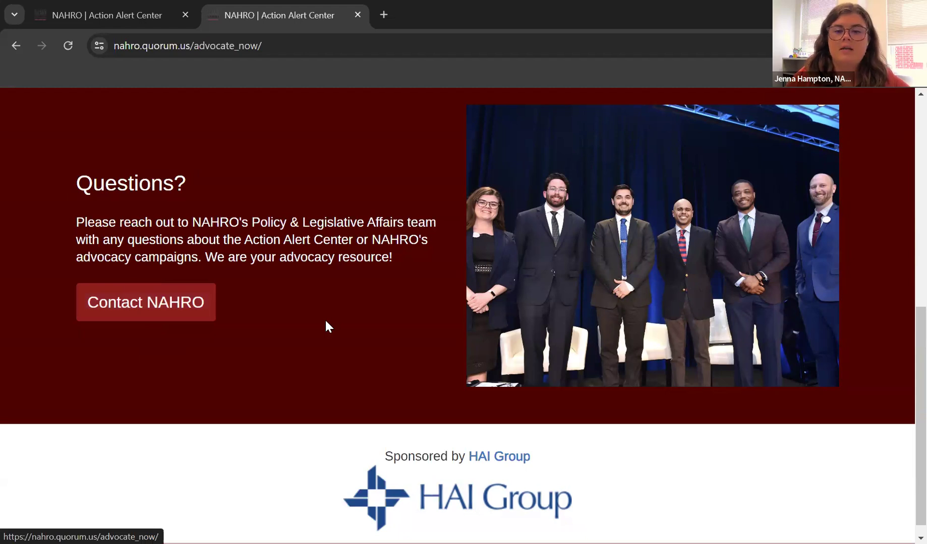
click(170, 310)
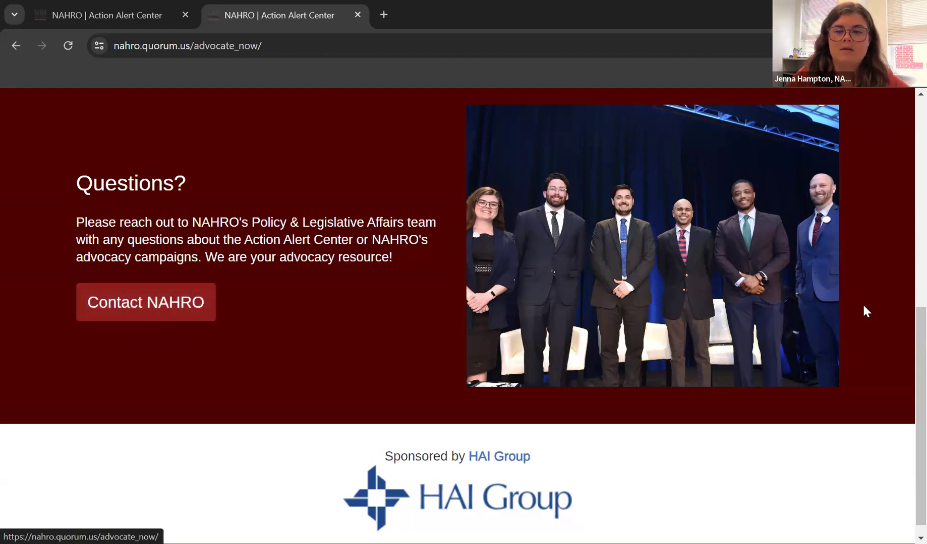
scroll(863, 307, up, 3)
scroll(863, 311, up, 4)
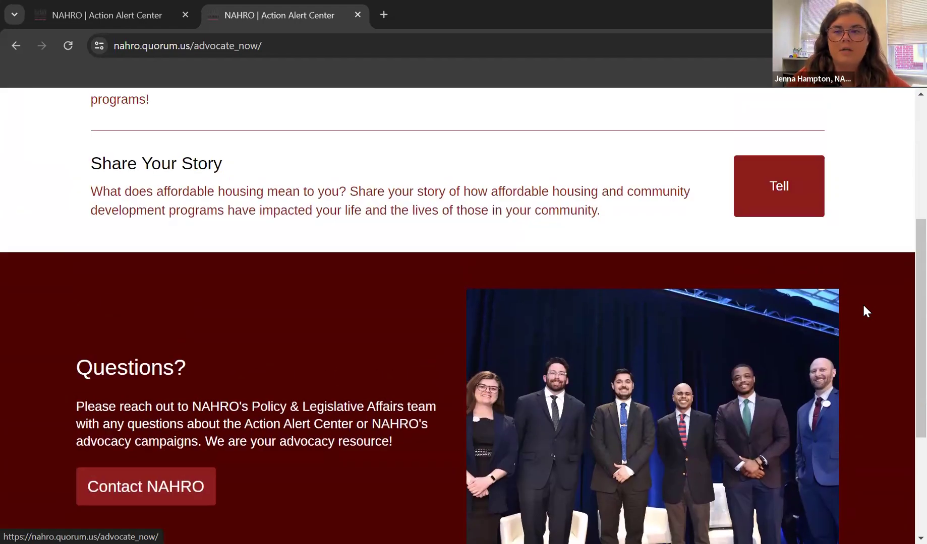
scroll(867, 311, up, 2)
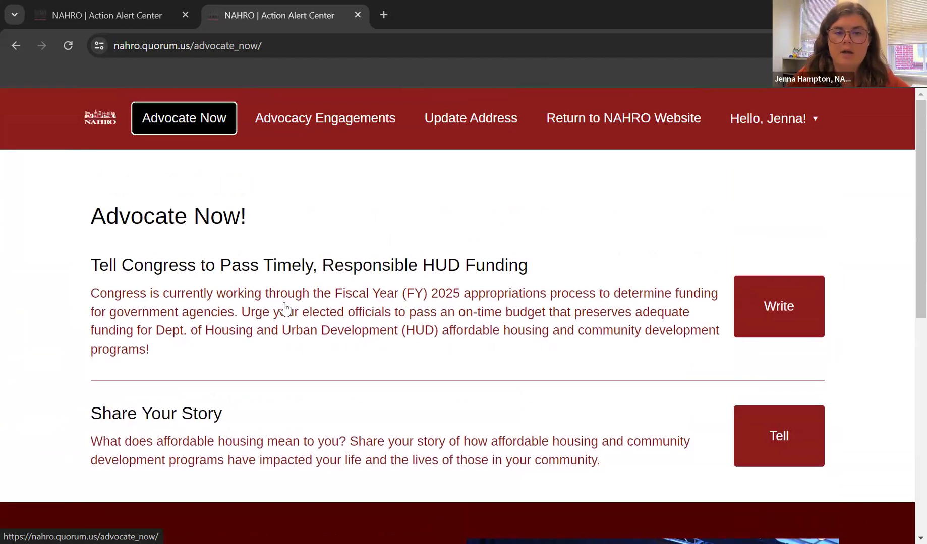
Open the Update Address form showing the member's prefilled name, address and e-mail.
click(496, 135)
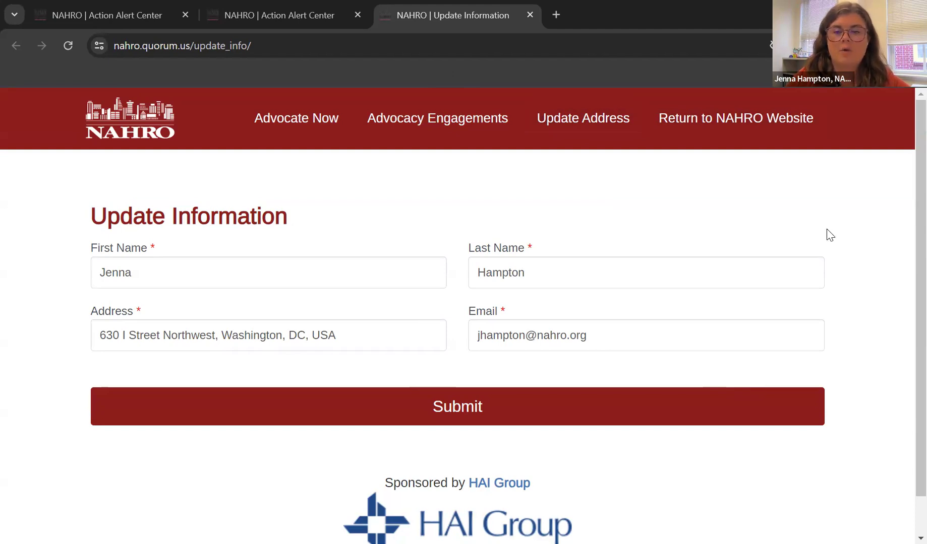
click(569, 119)
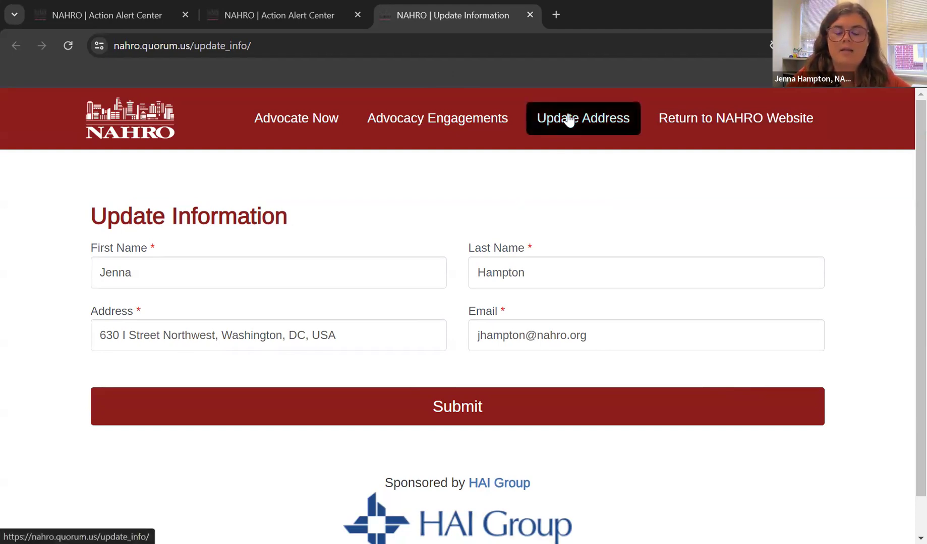